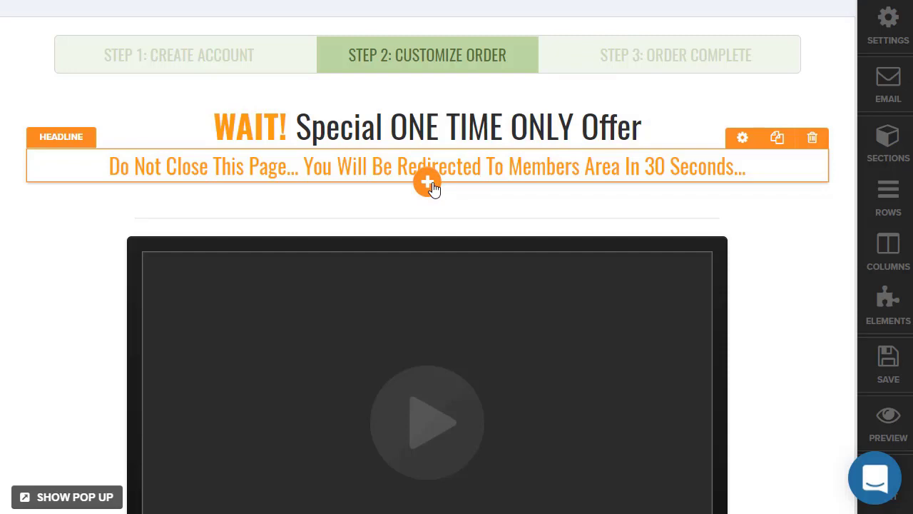
# - Add a Daily Evergreen countdown element directly beneath the orange "Do Not Close This Page" headline
pyautogui.click(428, 183)
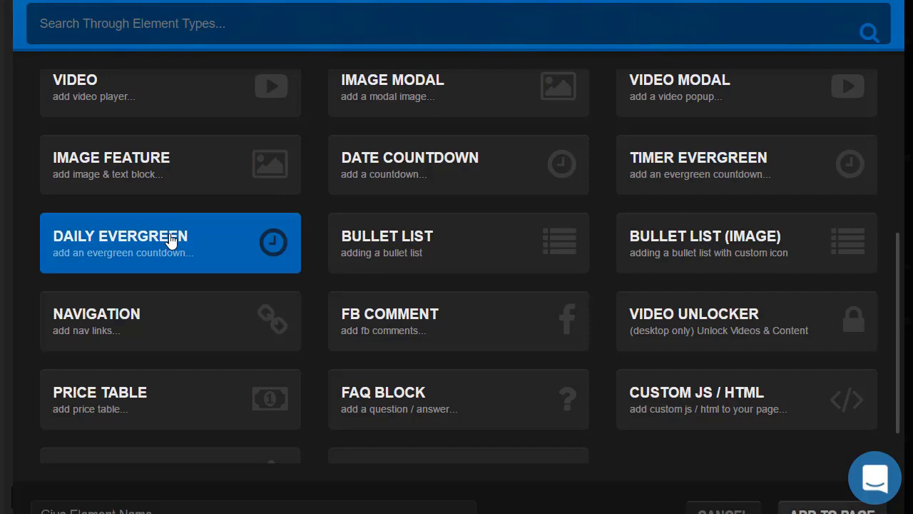
pyautogui.click(171, 241)
pyautogui.click(833, 509)
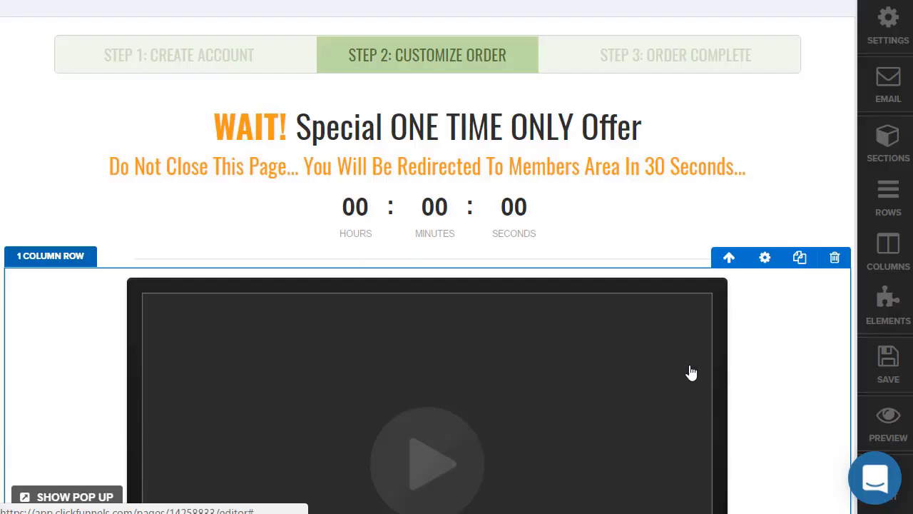
# - Set the daily evergreen countdown to end today at 8 PM
pyautogui.click(536, 213)
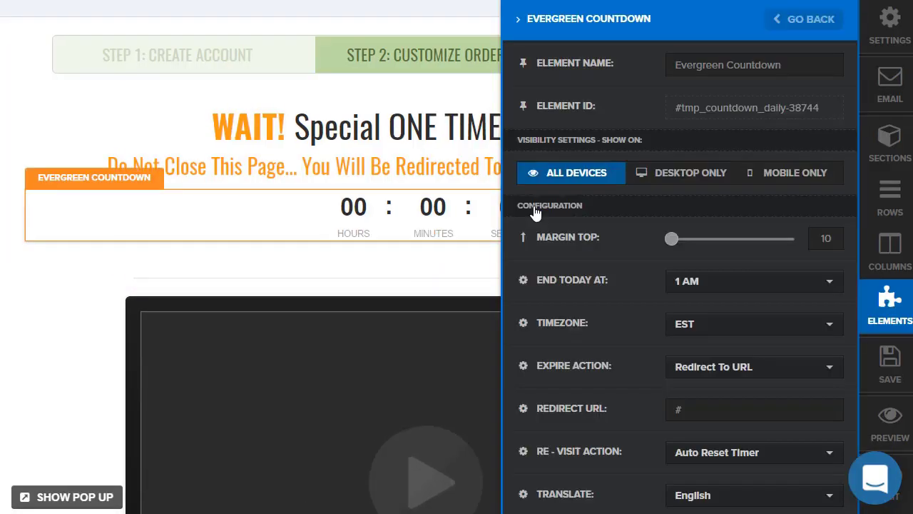
pyautogui.scroll(-3, 632, 240)
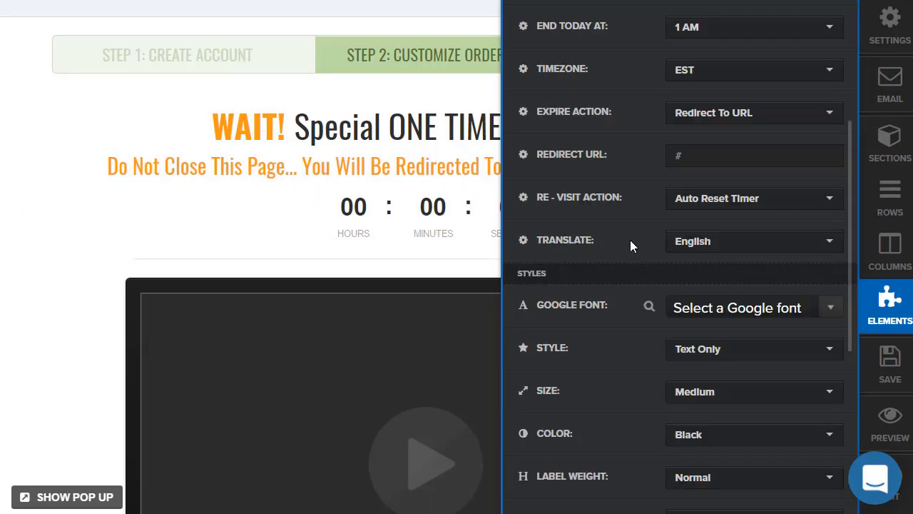
pyautogui.scroll(3, 630, 240)
pyautogui.click(713, 280)
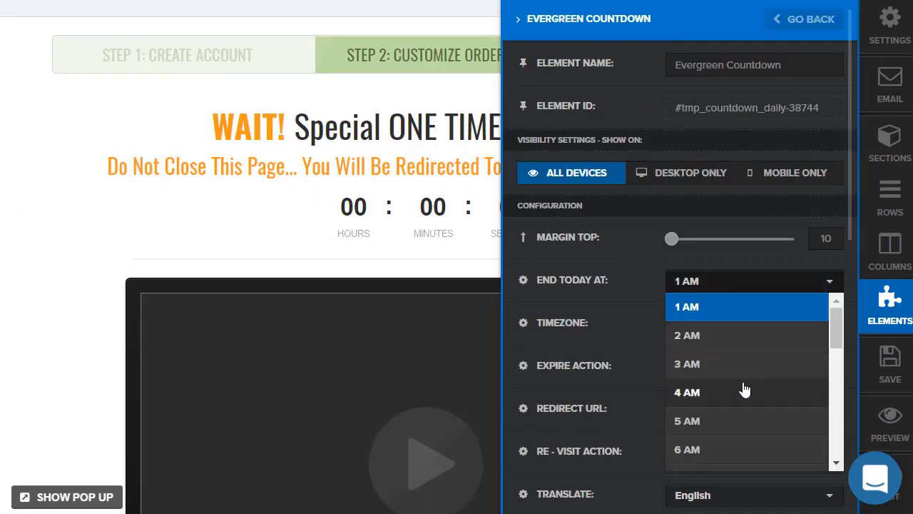
pyautogui.scroll(-3, 741, 245)
pyautogui.moveTo(834, 67); pyautogui.dragTo(836, 179)
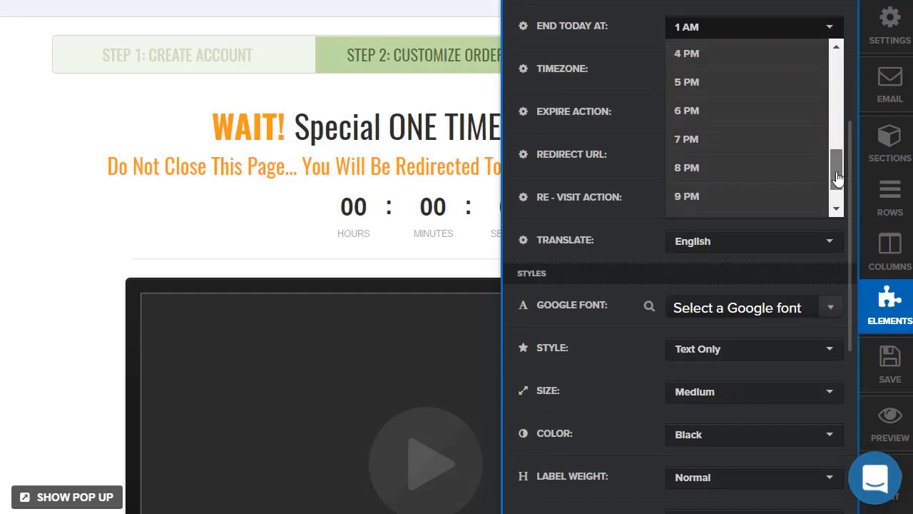
pyautogui.click(777, 179)
pyautogui.click(723, 155)
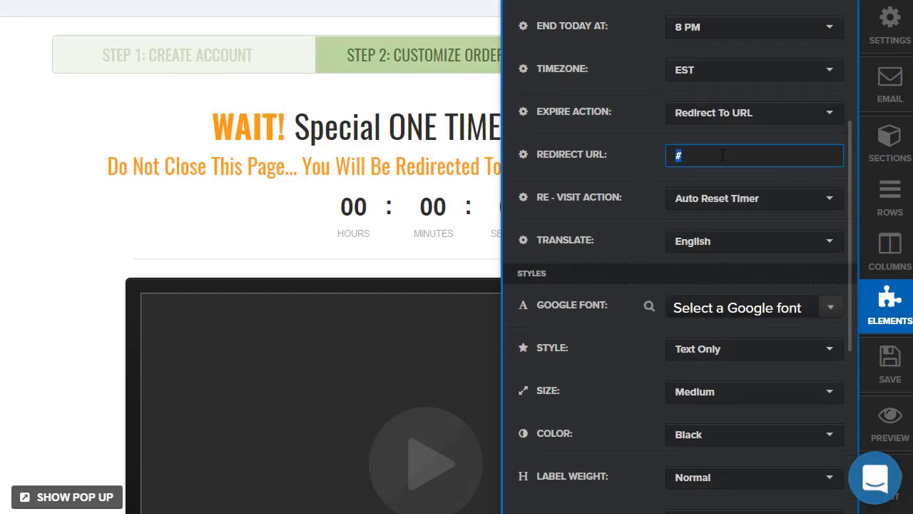
pyautogui.write('www.aol.com')
pyautogui.click(635, 154)
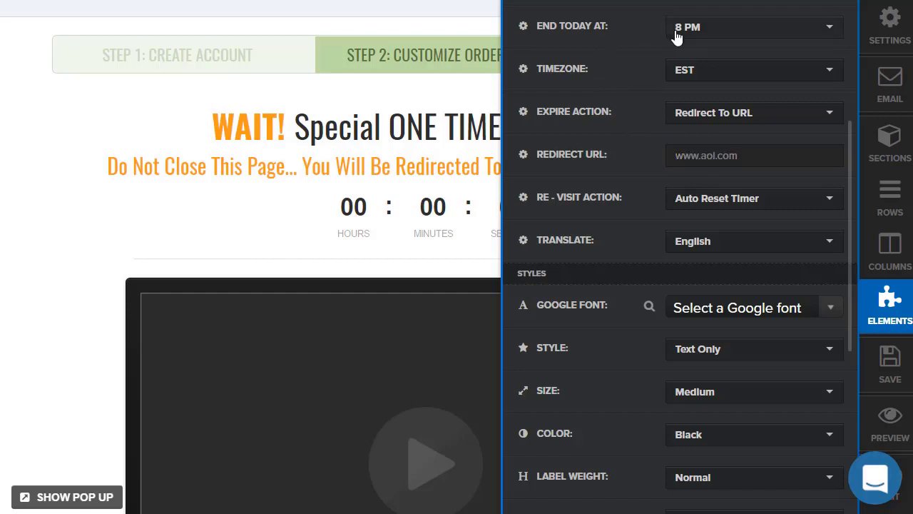
pyautogui.moveTo(739, 156); pyautogui.dragTo(660, 157)
pyautogui.click(697, 204)
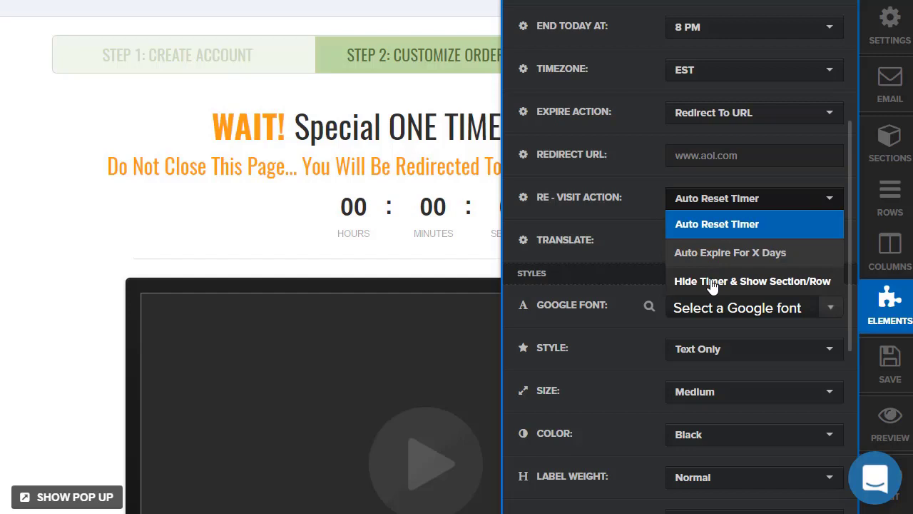
pyautogui.click(614, 175)
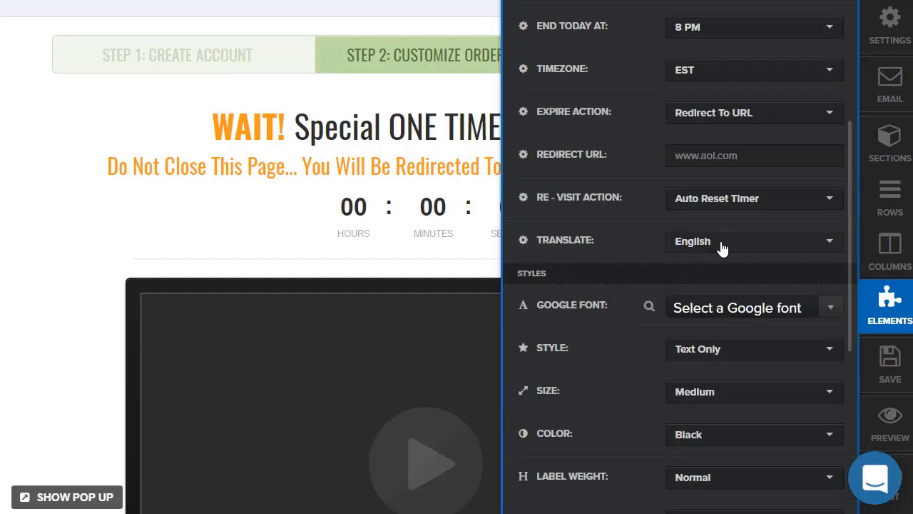
# - Try the Circle Line style on the countdown and change it to the Gradient style
pyautogui.scroll(-4, 646, 226)
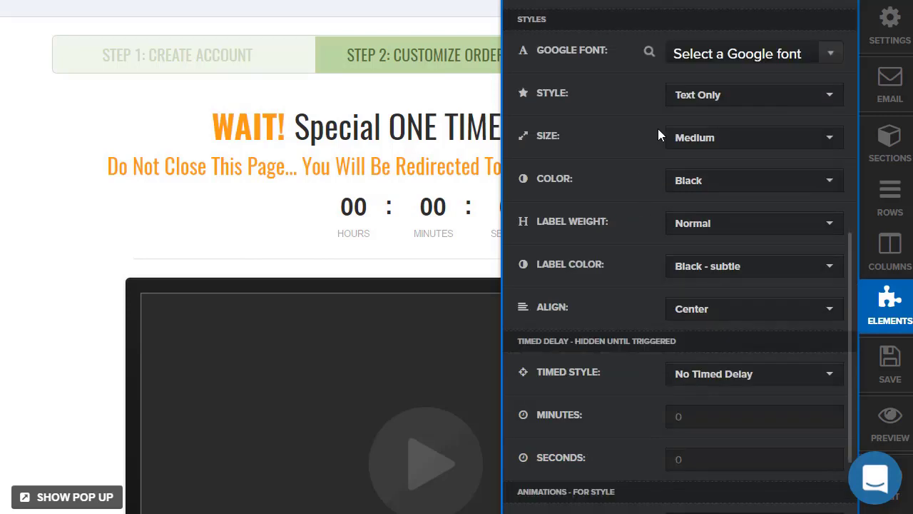
pyautogui.click(701, 100)
pyautogui.click(711, 148)
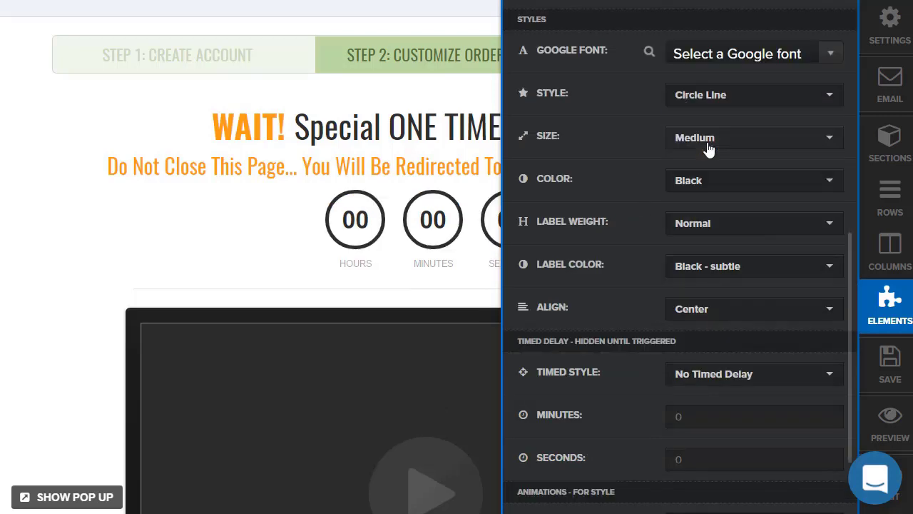
pyautogui.click(731, 99)
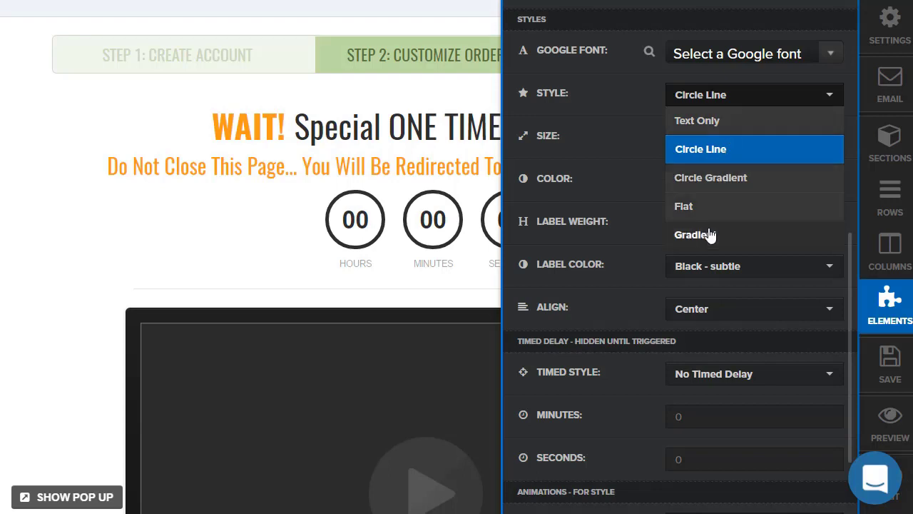
pyautogui.click(705, 234)
# - Set the countdown's size to Large and its color to Yellow
pyautogui.click(710, 147)
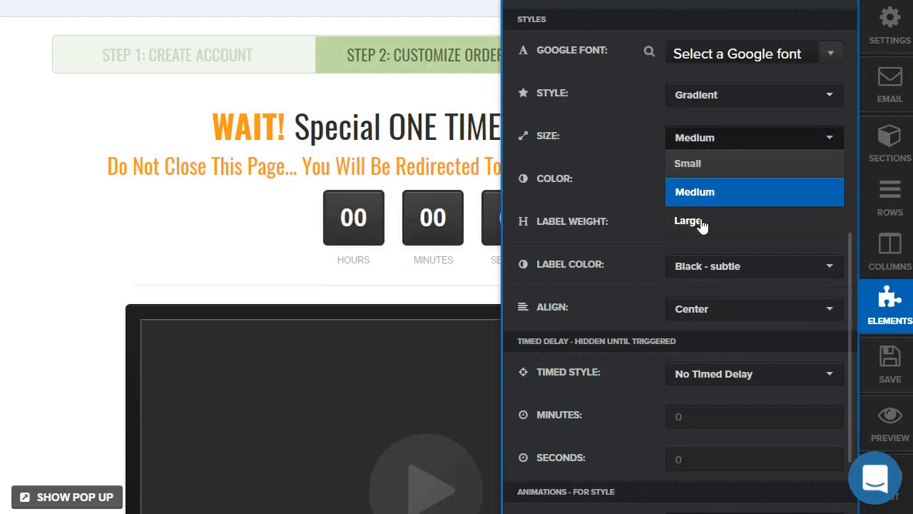
pyautogui.click(699, 221)
pyautogui.click(701, 184)
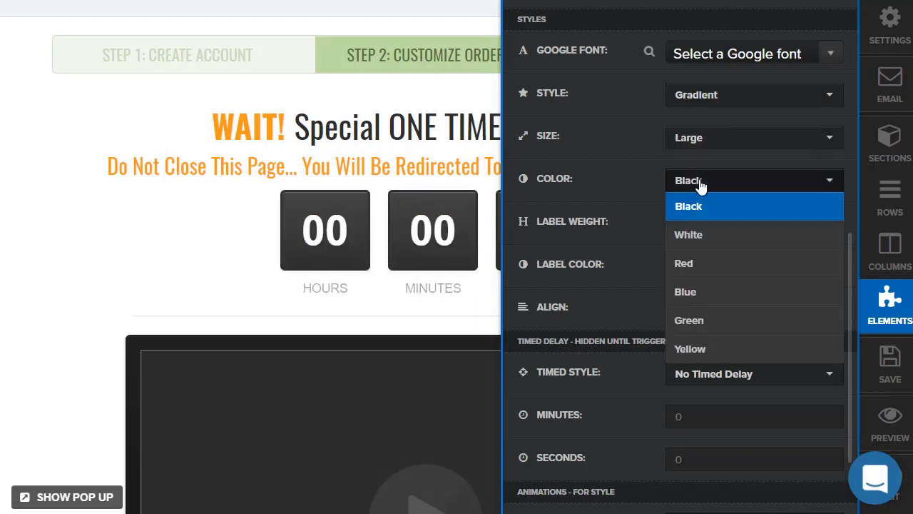
pyautogui.click(709, 348)
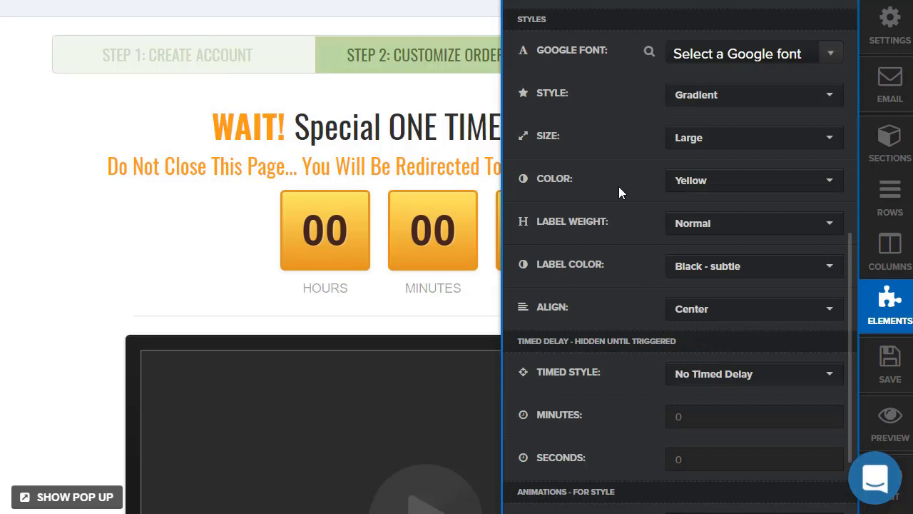
pyautogui.click(212, 212)
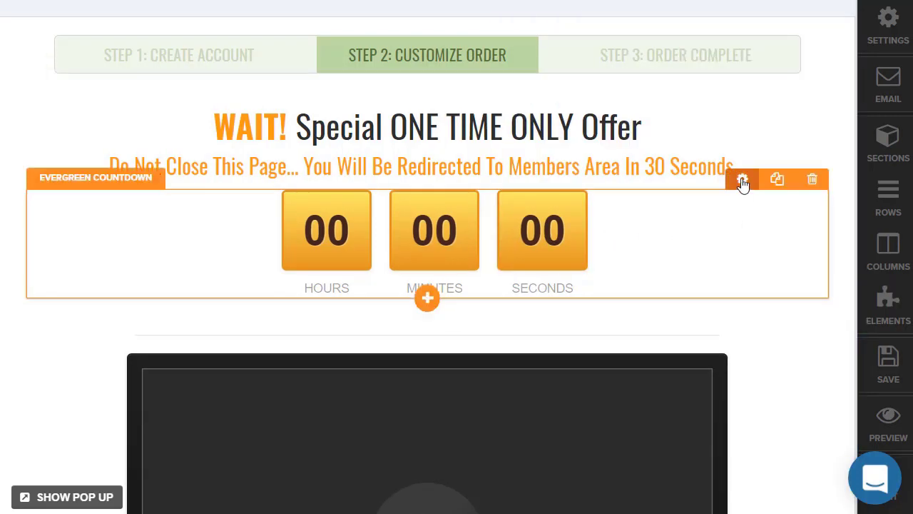
# - Set the evergreen countdown's top margin to 20
pyautogui.click(742, 182)
pyautogui.click(820, 238)
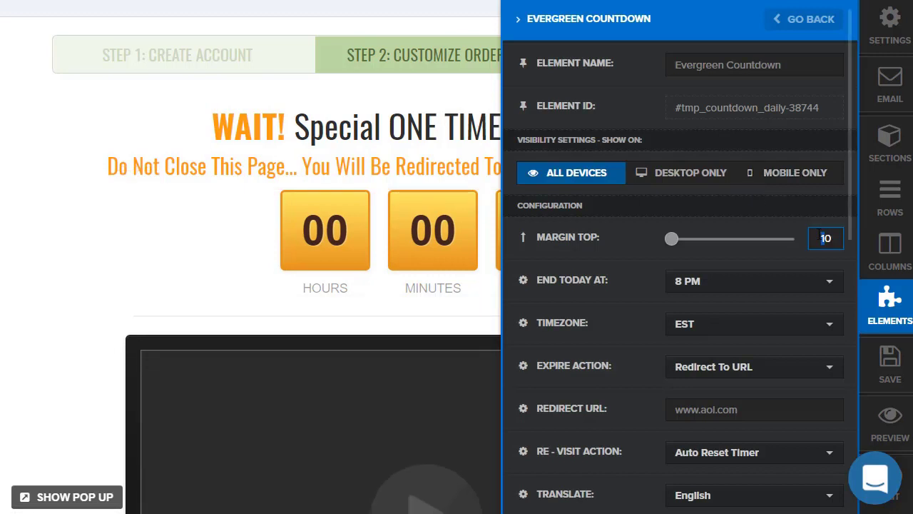
pyautogui.write('2')
pyautogui.click(320, 197)
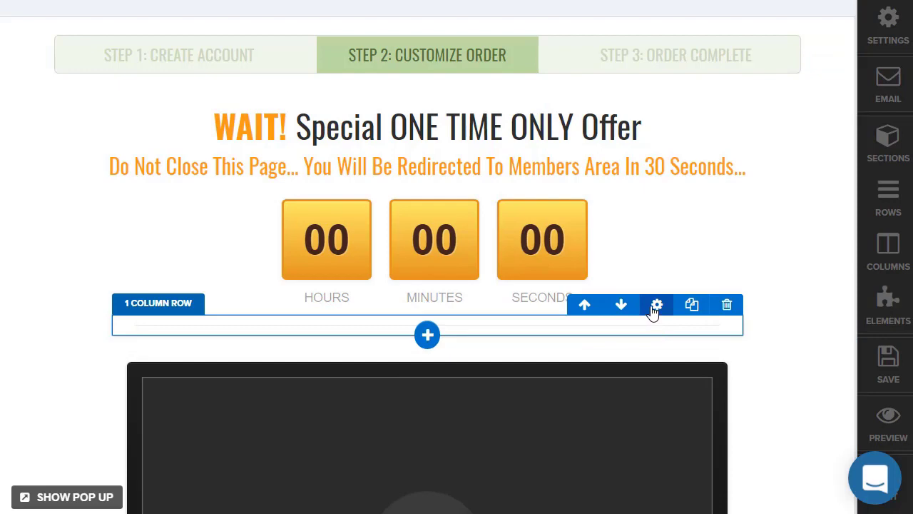
# - Reduce the bottom padding of the row holding the headlines and countdown to 0 px
pyautogui.click(657, 305)
pyautogui.click(425, 276)
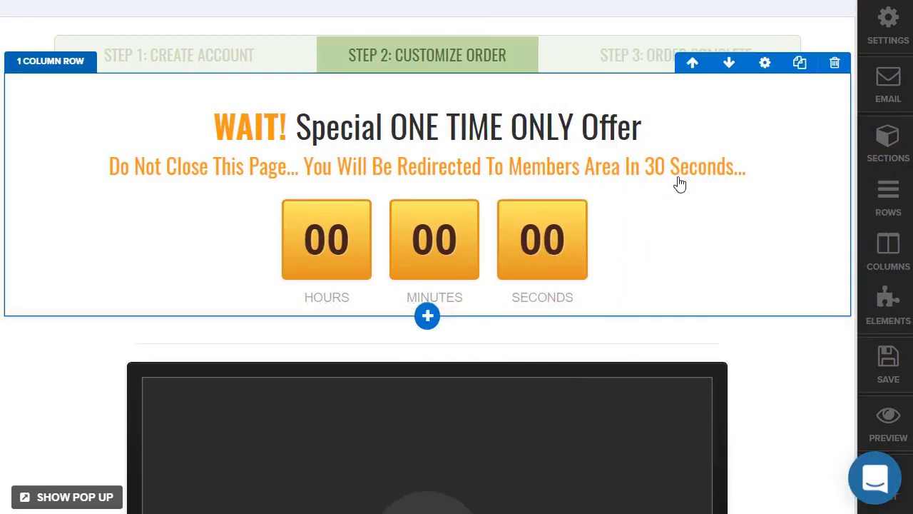
pyautogui.click(765, 71)
pyautogui.moveTo(672, 435); pyautogui.dragTo(580, 400)
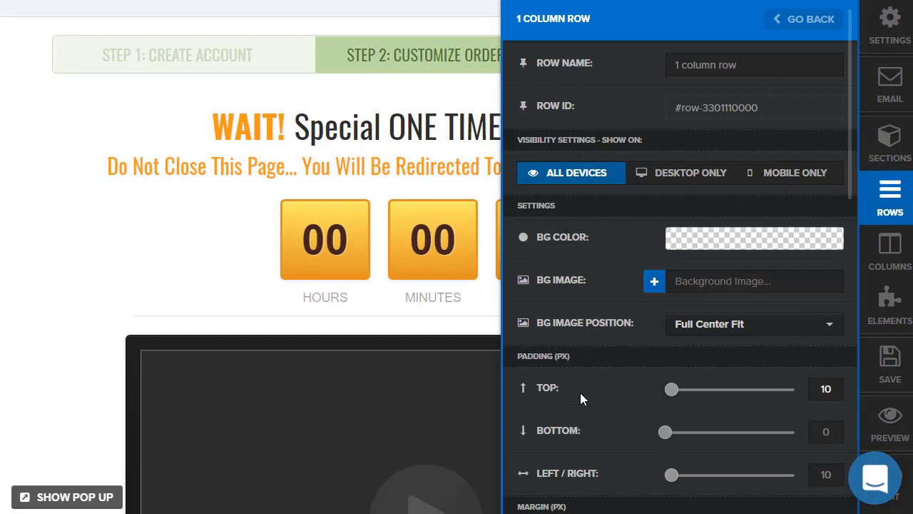
pyautogui.click(209, 269)
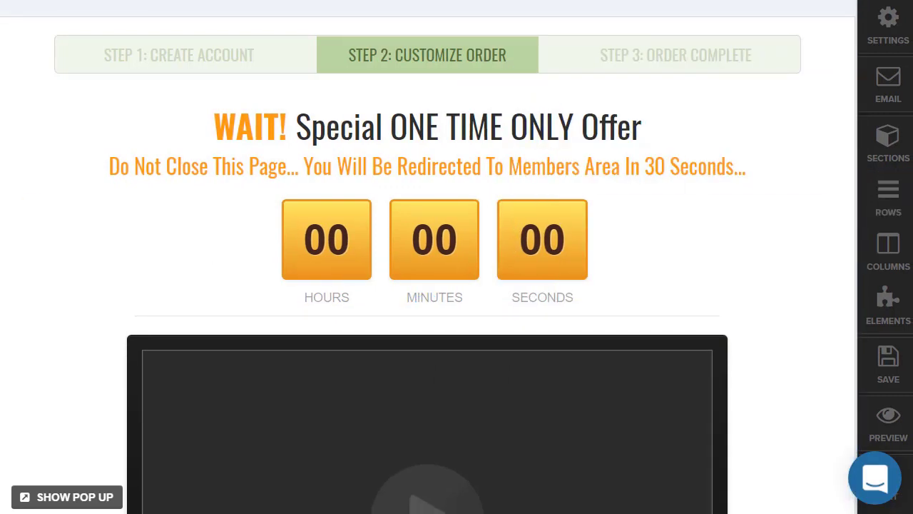
# - Save the page changes and preview the page
pyautogui.click(892, 367)
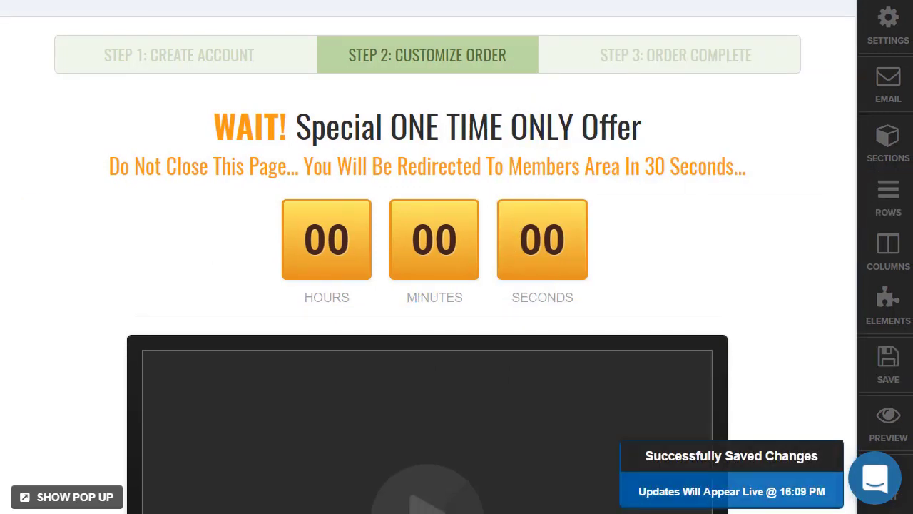
pyautogui.click(888, 421)
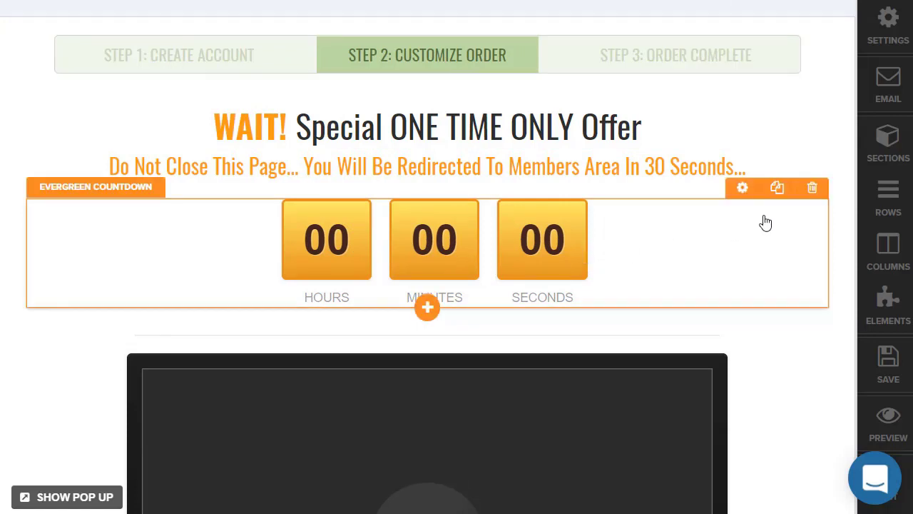
# - Delete the yellow daily evergreen countdown from the page
pyautogui.click(811, 189)
pyautogui.click(533, 82)
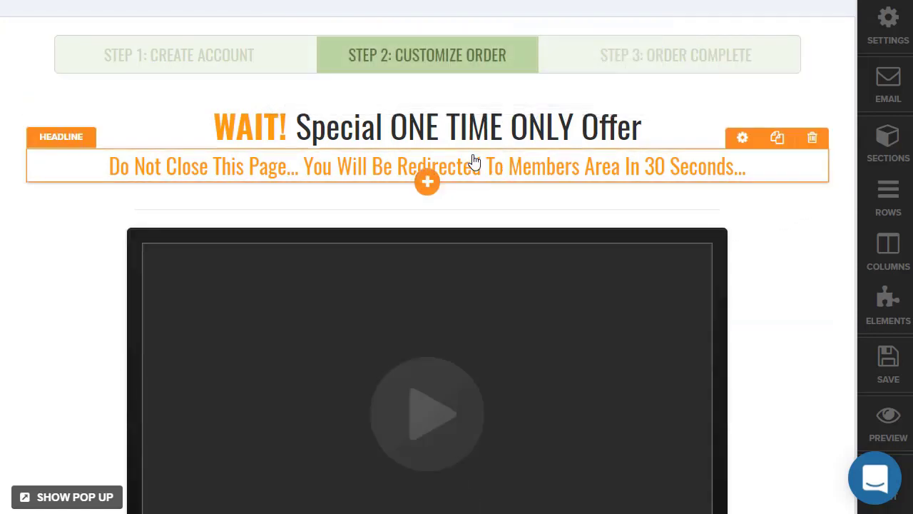
# - Add a Timer Evergreen countdown element beneath the orange "Do Not Close This Page" headline
pyautogui.click(428, 182)
pyautogui.click(662, 188)
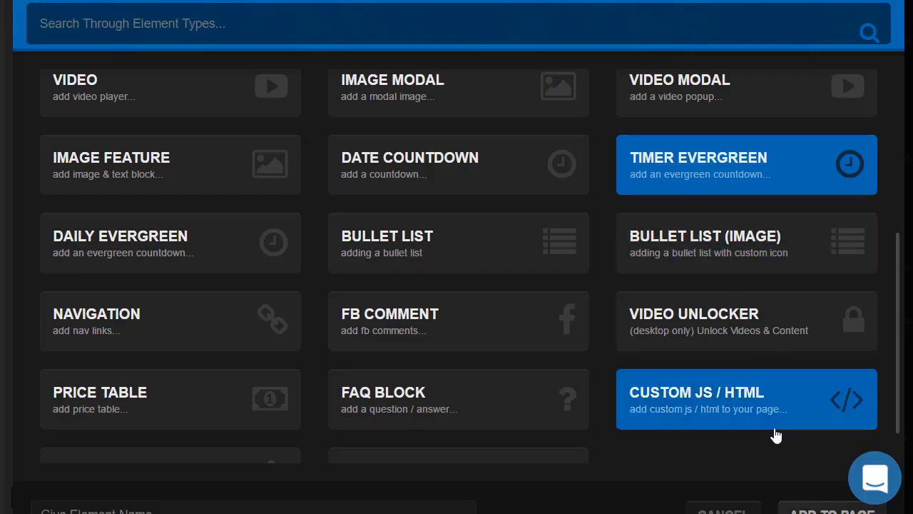
pyautogui.click(832, 508)
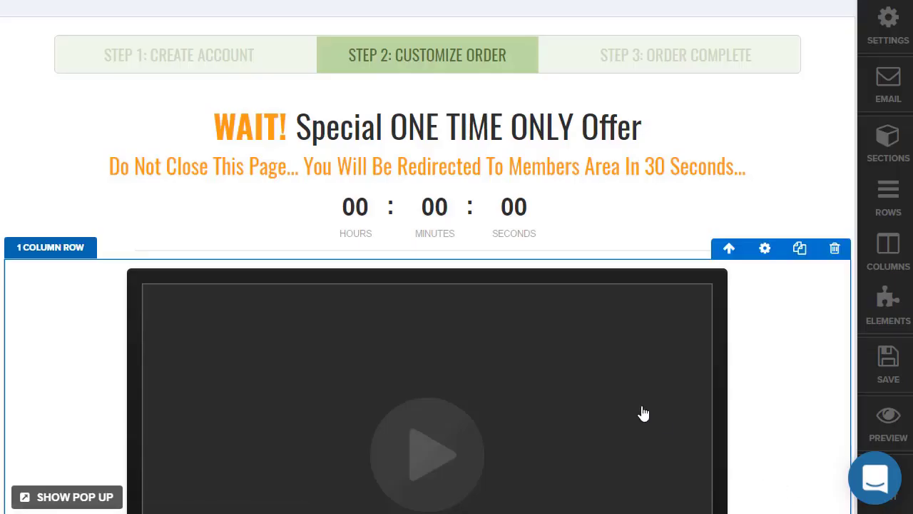
# - Set the new evergreen timer's duration to 1 hour and 0 minutes
pyautogui.click(479, 228)
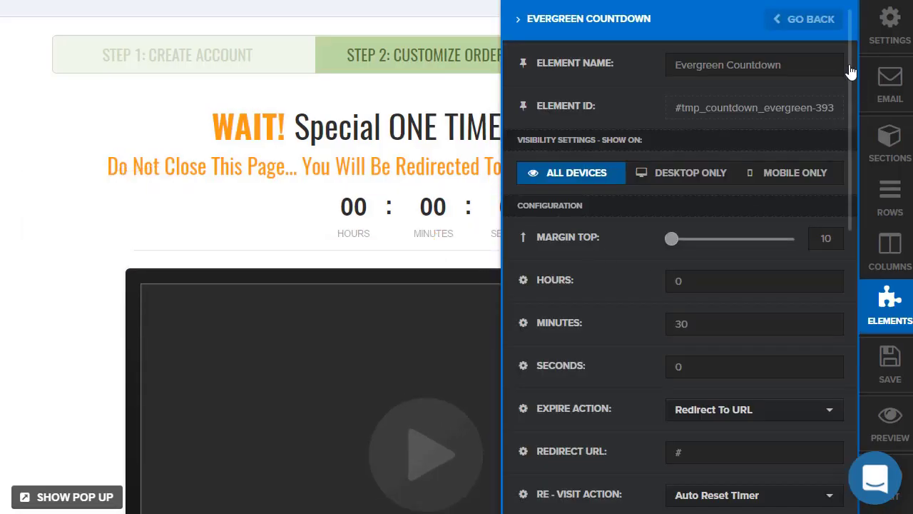
pyautogui.scroll(-2, 854, 93)
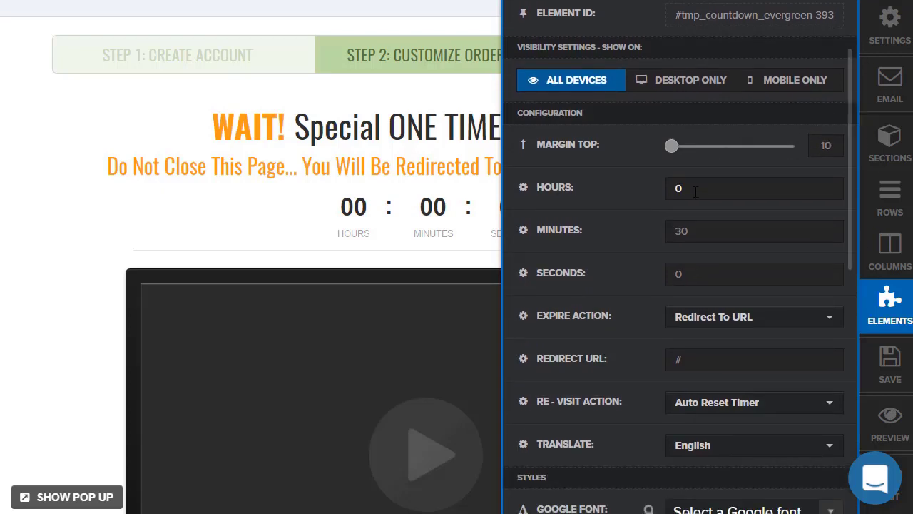
pyautogui.moveTo(695, 191); pyautogui.dragTo(671, 188)
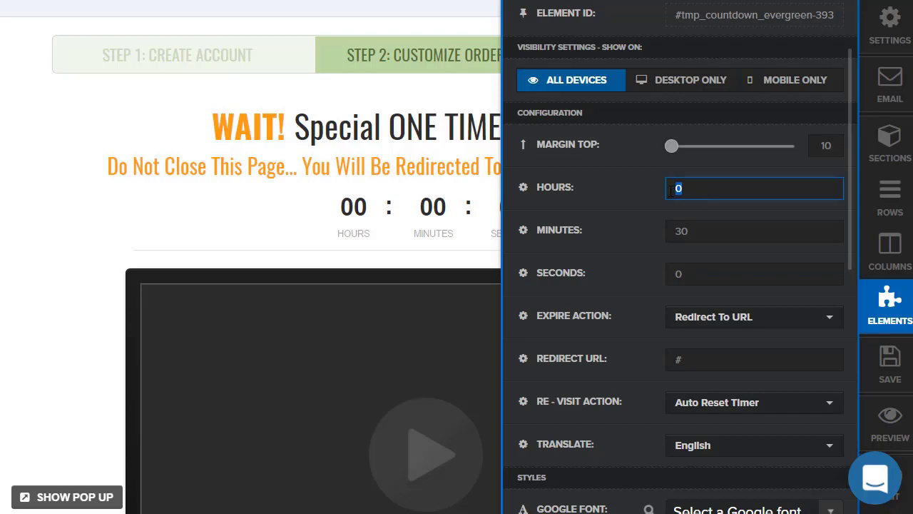
pyautogui.write('1')
pyautogui.moveTo(690, 234); pyautogui.dragTo(646, 232)
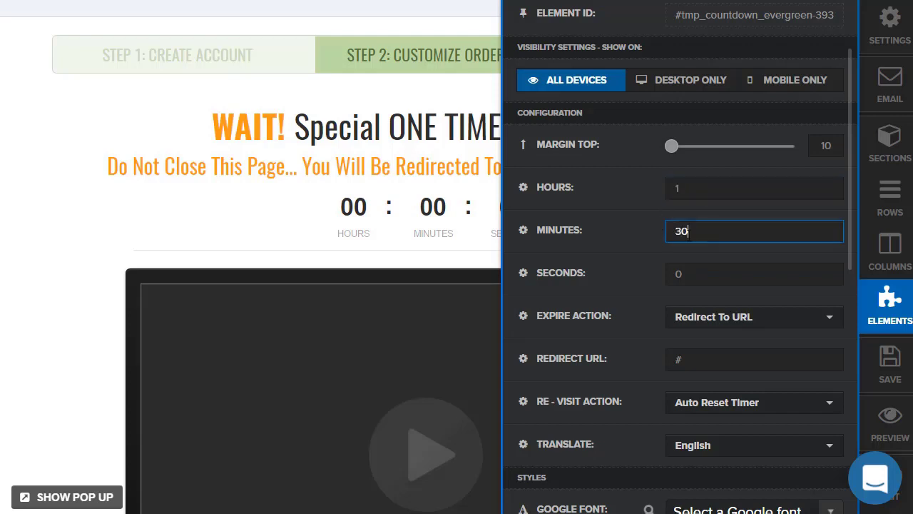
pyautogui.write('00')
pyautogui.click(591, 208)
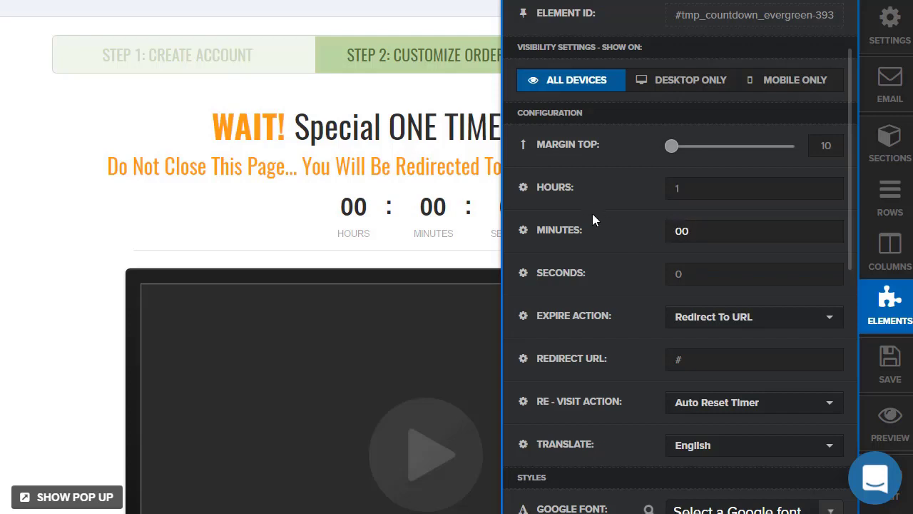
pyautogui.moveTo(707, 235); pyautogui.dragTo(677, 240)
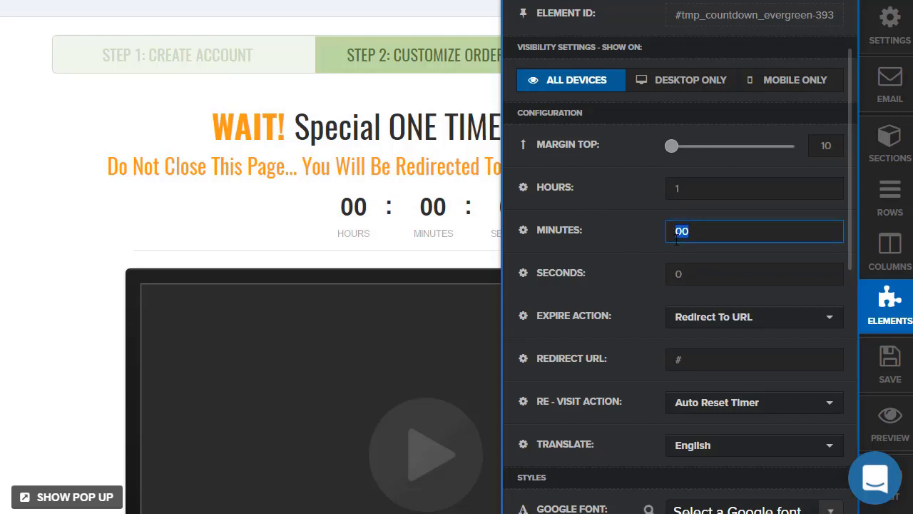
pyautogui.write('0')
pyautogui.click(639, 244)
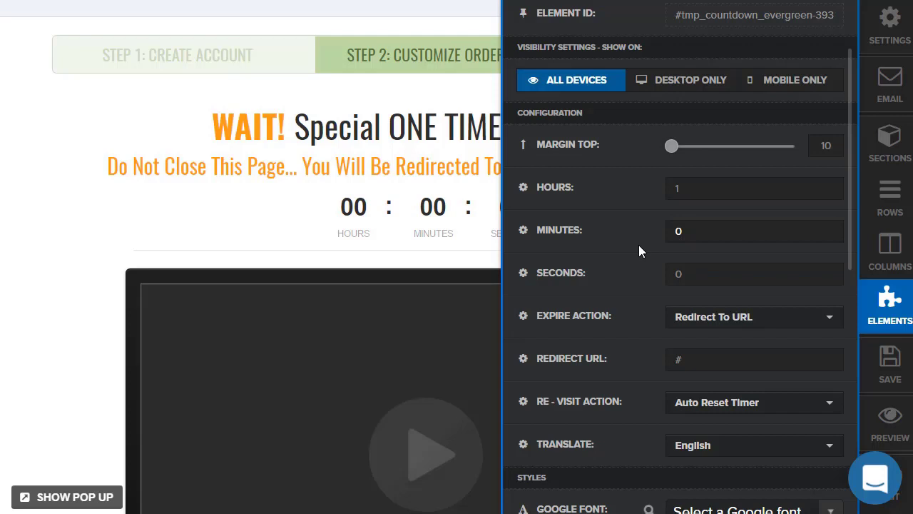
pyautogui.click(702, 319)
pyautogui.click(713, 342)
pyautogui.click(713, 360)
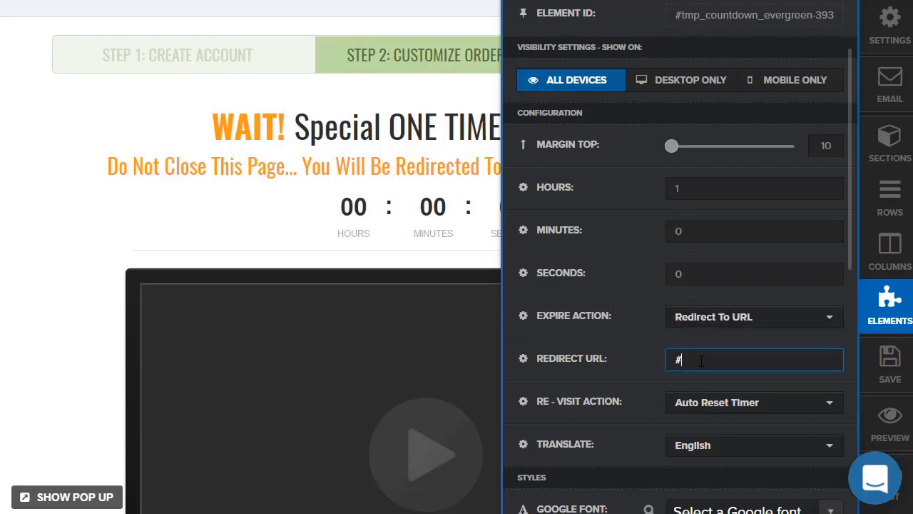
pyautogui.hotkey('ctrl', 'a')
pyautogui.write('www.yourpagewith')
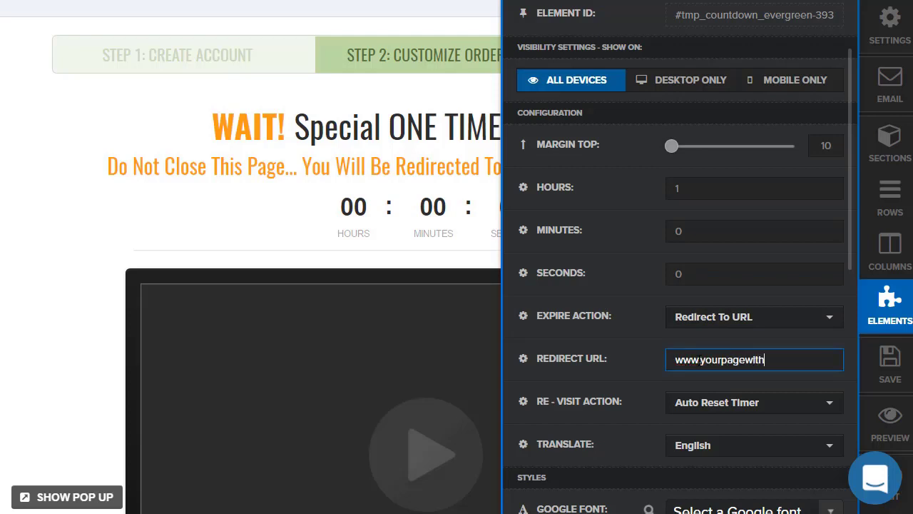
pyautogui.write('2xprice.om')
pyautogui.press('BackSpace')
pyautogui.press('BackSpace')
pyautogui.write('c')
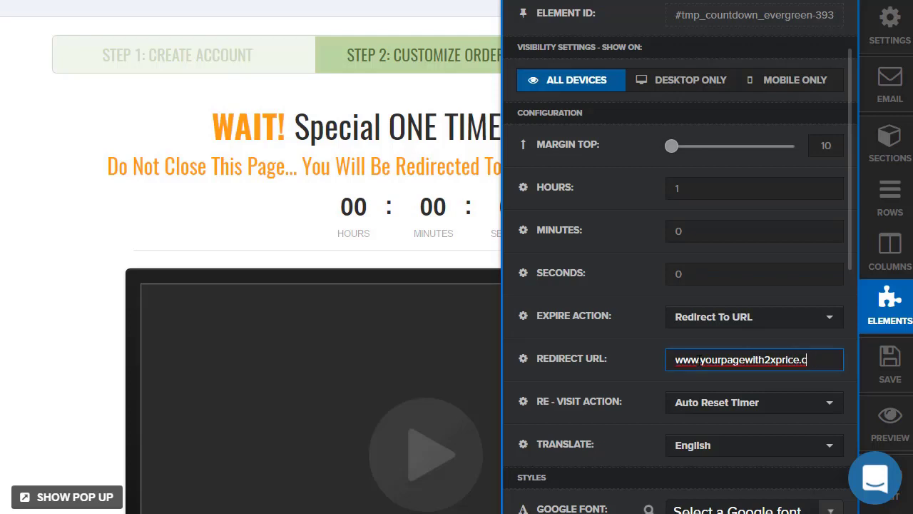
pyautogui.write('om')
pyautogui.click(604, 345)
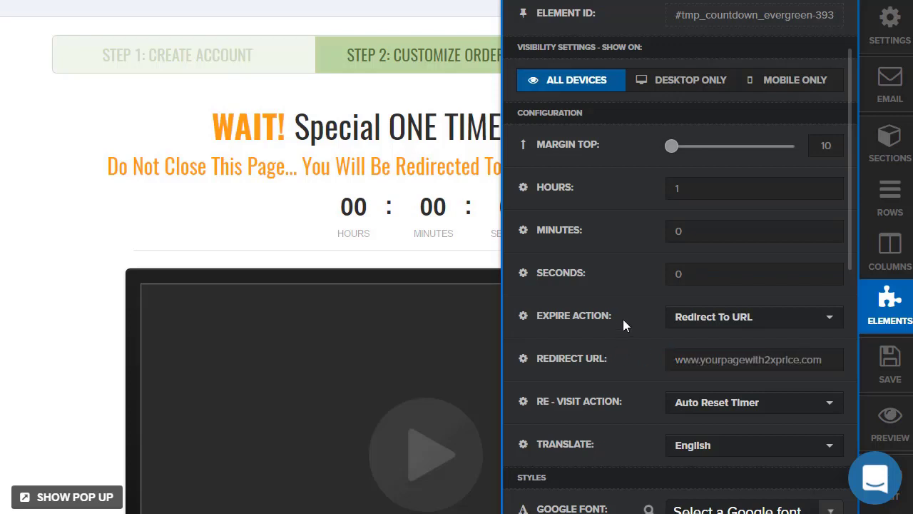
# - Set the evergreen timer's size to Large and its color to Yellow
pyautogui.scroll(-3, 623, 319)
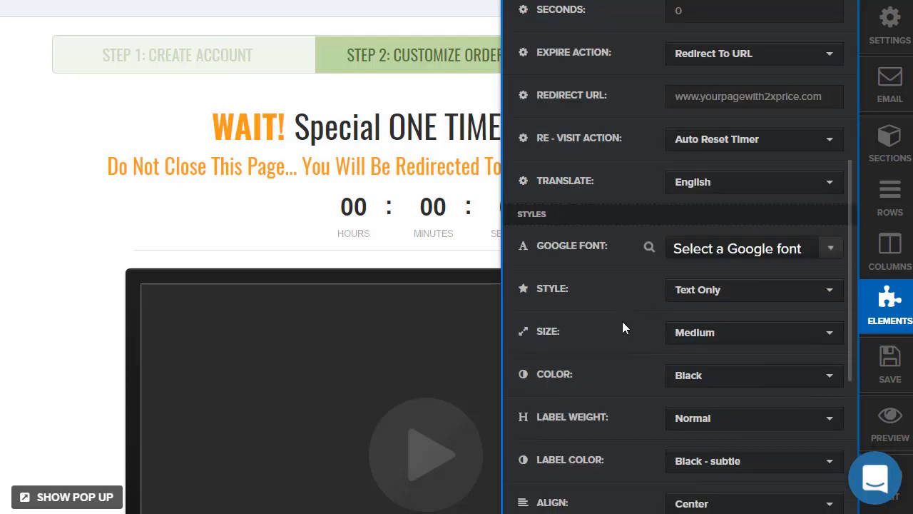
pyautogui.click(681, 334)
pyautogui.click(690, 412)
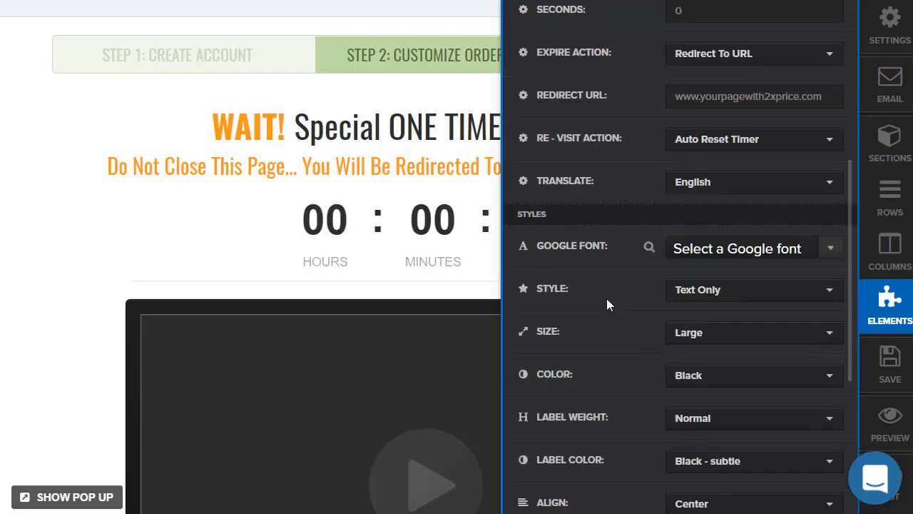
pyautogui.scroll(-3, 608, 300)
pyautogui.scroll(3, 686, 184)
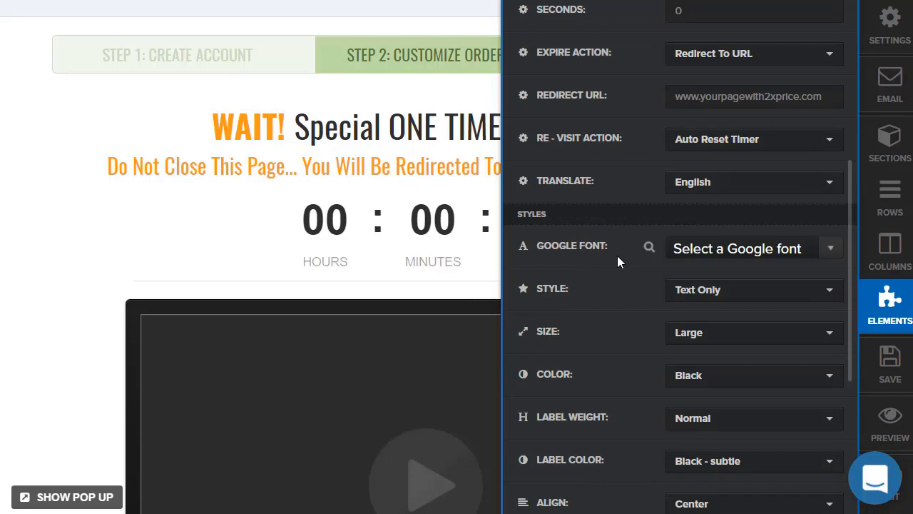
pyautogui.click(721, 371)
pyautogui.click(718, 362)
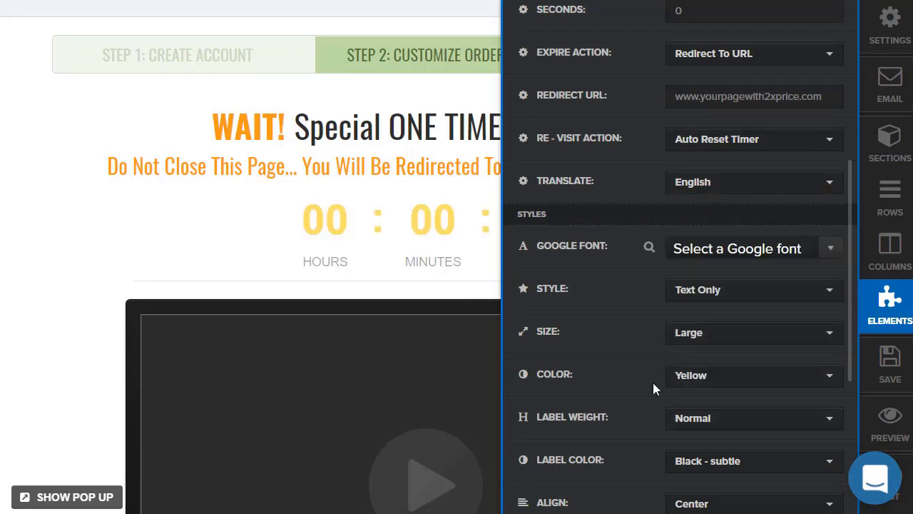
# - Try the Gradient, Flat, Circle Gradient, Circle Line and Text Only styles on the evergreen timer
pyautogui.click(721, 293)
pyautogui.click(697, 430)
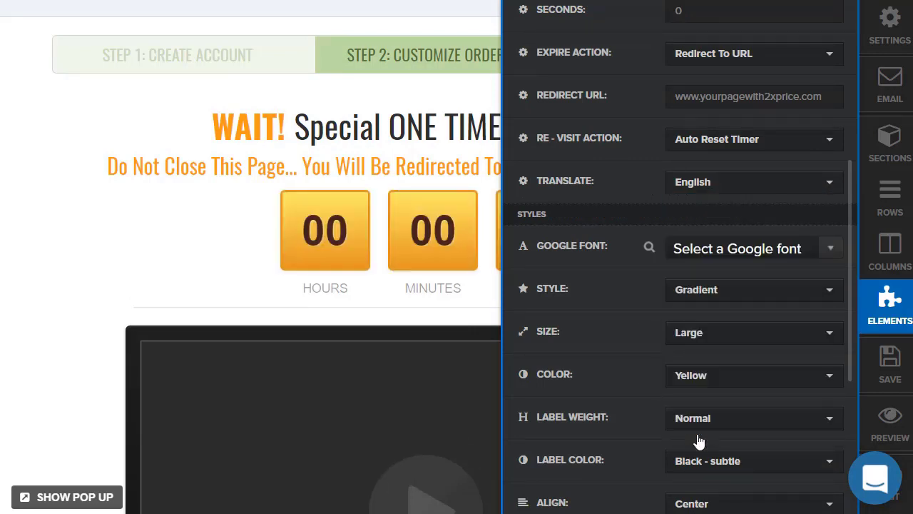
pyautogui.click(703, 299)
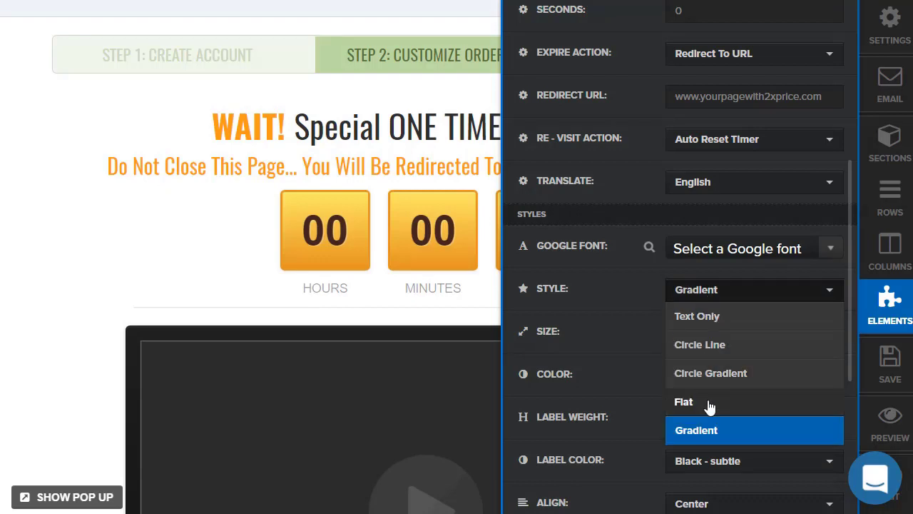
pyautogui.click(708, 403)
pyautogui.click(720, 298)
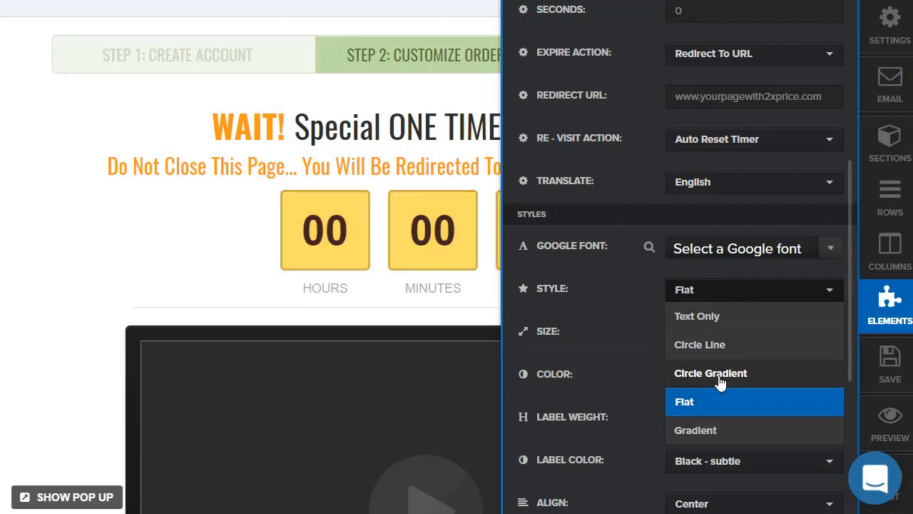
pyautogui.click(718, 377)
pyautogui.click(718, 298)
pyautogui.click(718, 346)
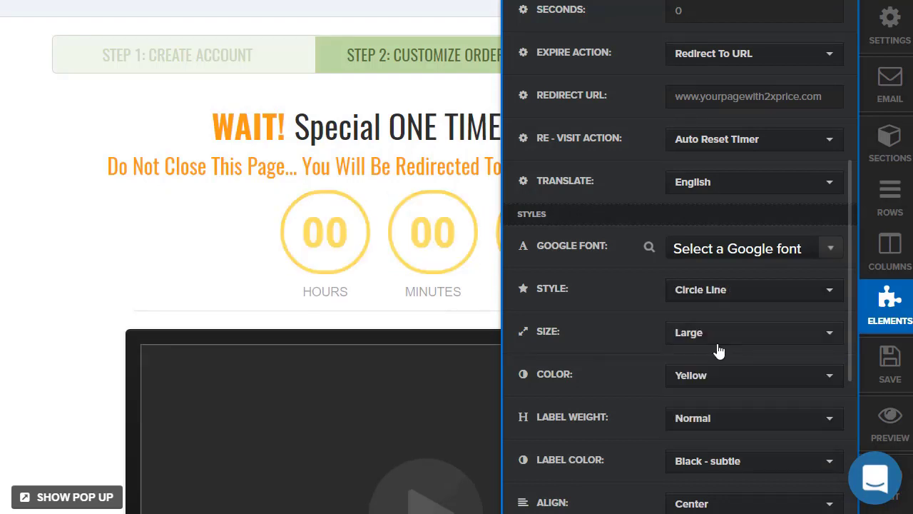
pyautogui.click(718, 293)
pyautogui.click(719, 317)
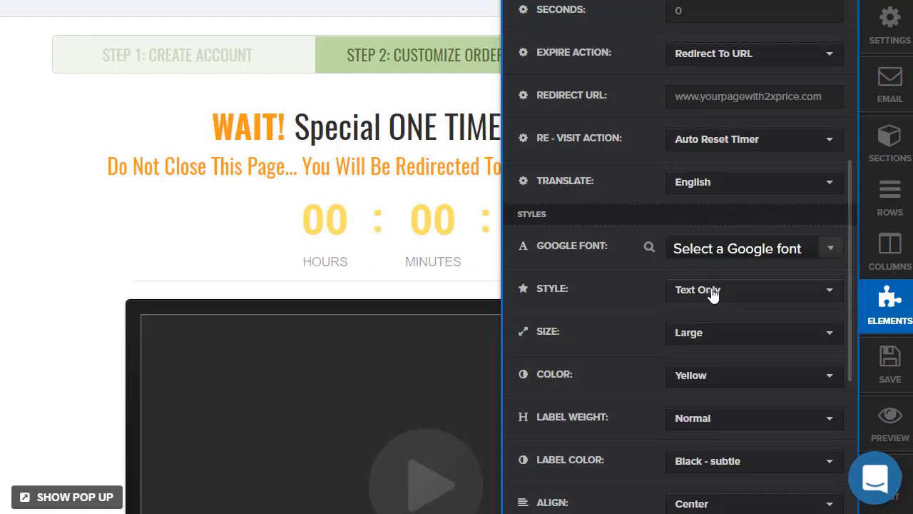
pyautogui.click(711, 291)
pyautogui.click(709, 432)
# - Set the evergreen timer's style to Flat and close its settings
pyautogui.click(690, 294)
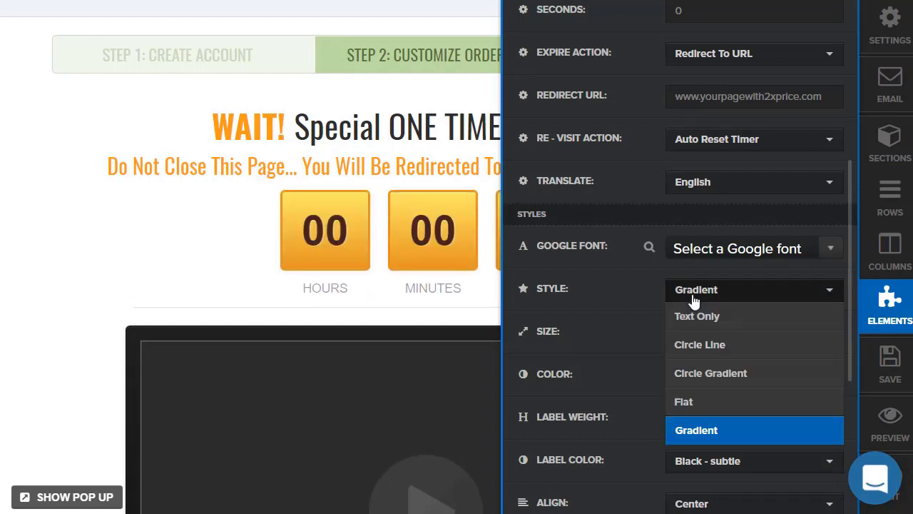
pyautogui.click(695, 403)
pyautogui.click(235, 240)
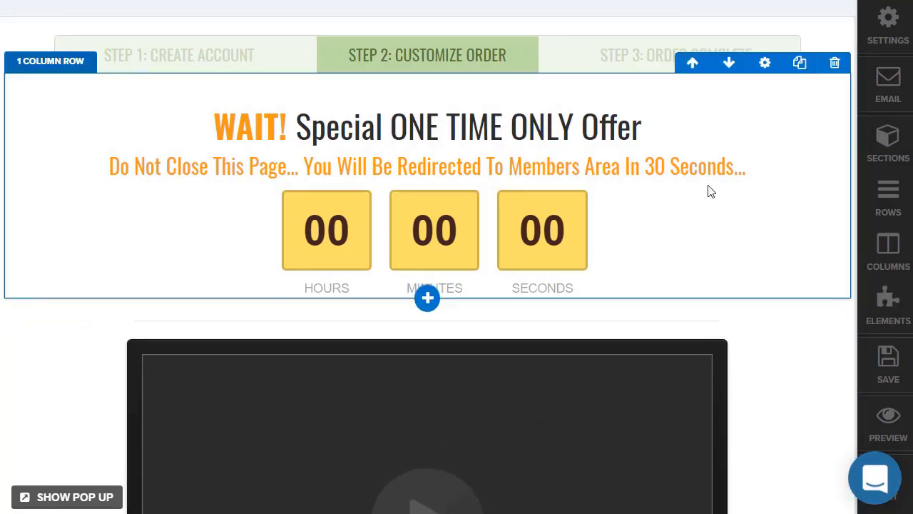
# - Set the evergreen countdown's top margin to 15 and close its settings
pyautogui.click(764, 63)
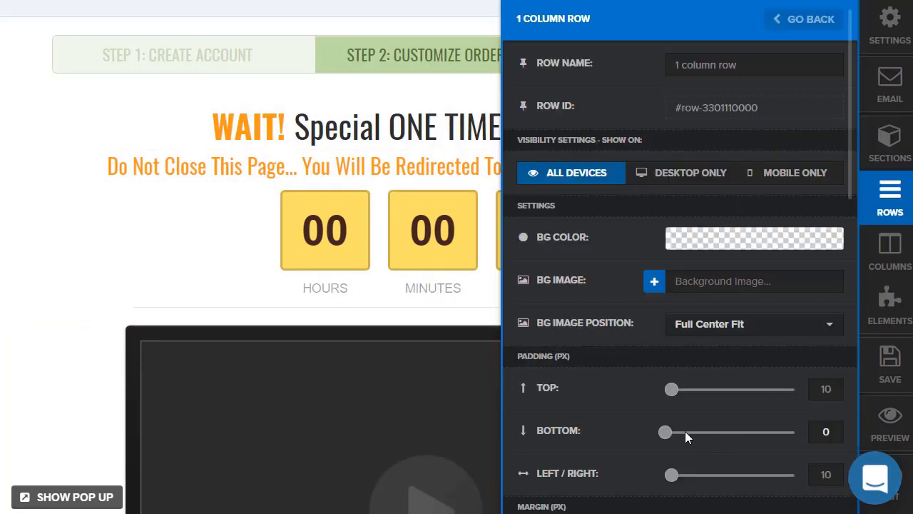
pyautogui.click(232, 226)
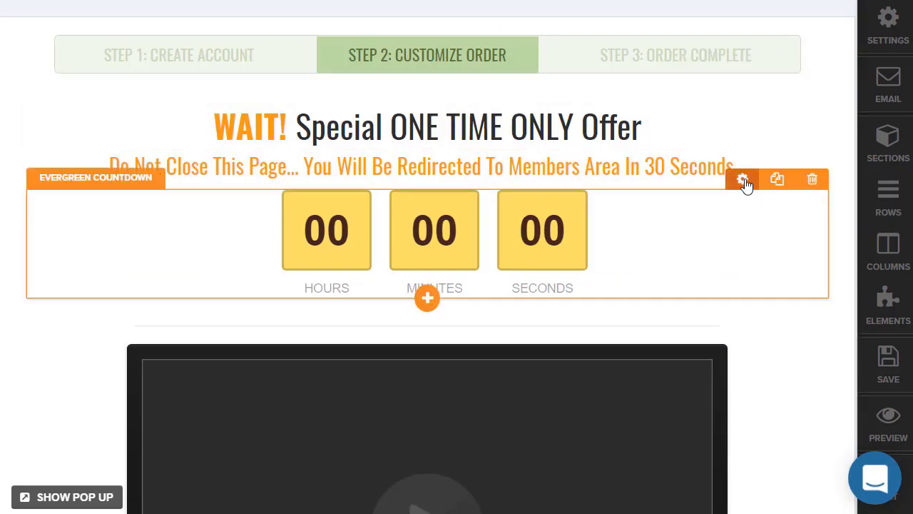
pyautogui.click(746, 180)
pyautogui.doubleClick(826, 238)
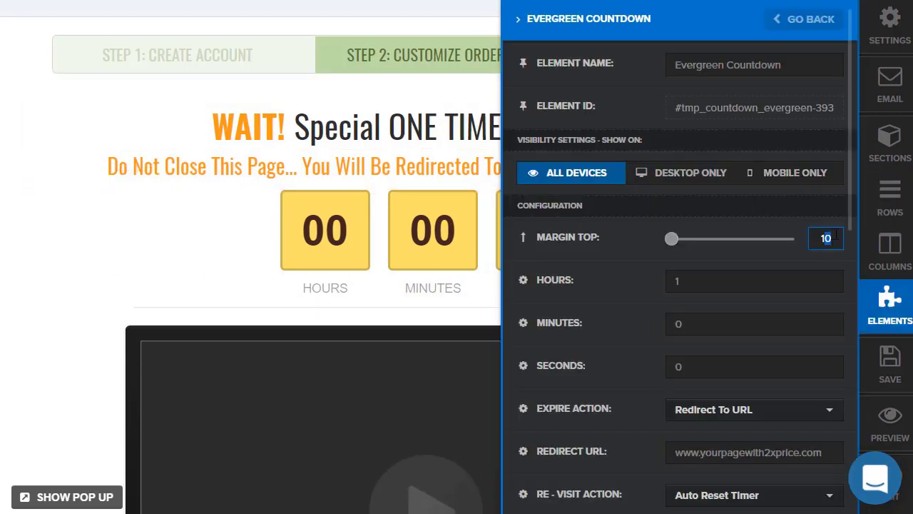
pyautogui.write('15')
pyautogui.click(127, 127)
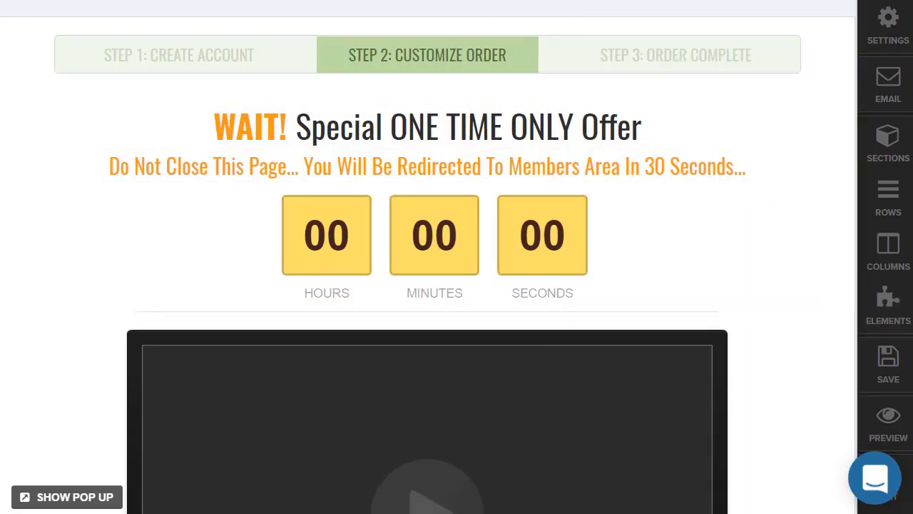
# - Save the page with the restyled countdown and open its preview
pyautogui.click(890, 357)
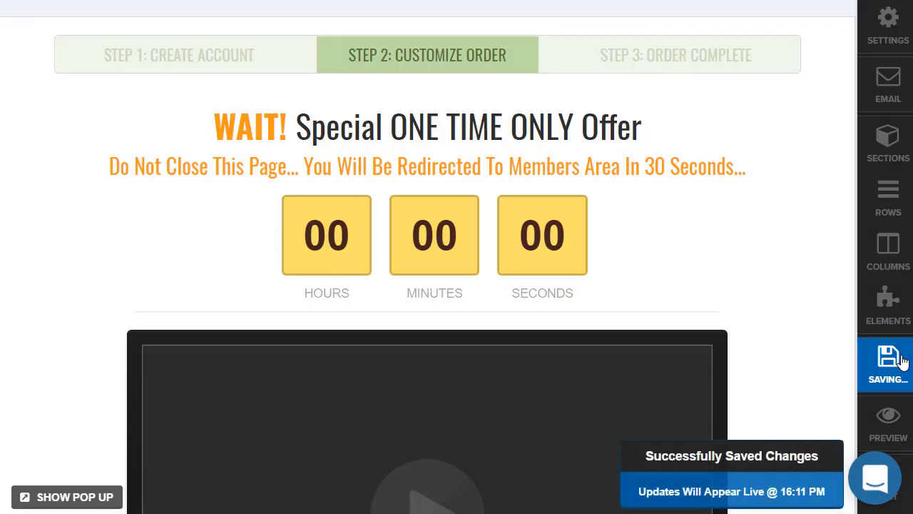
pyautogui.click(885, 424)
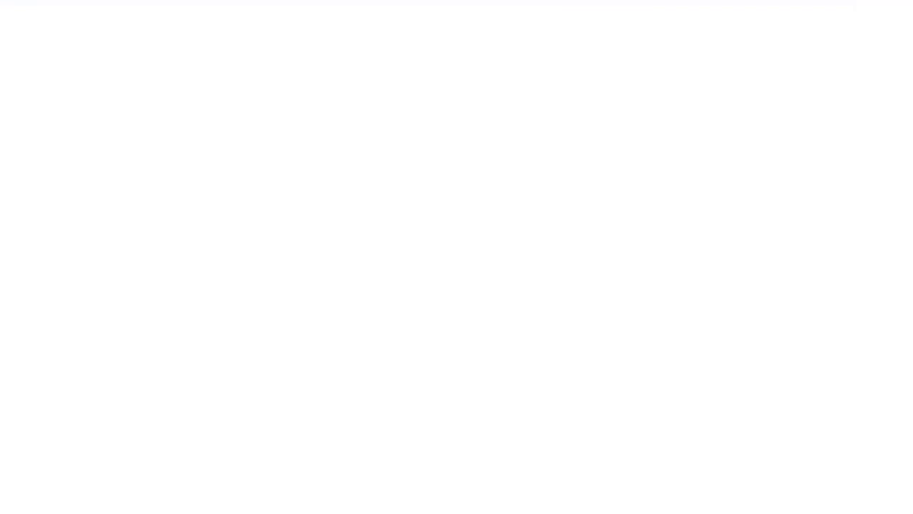
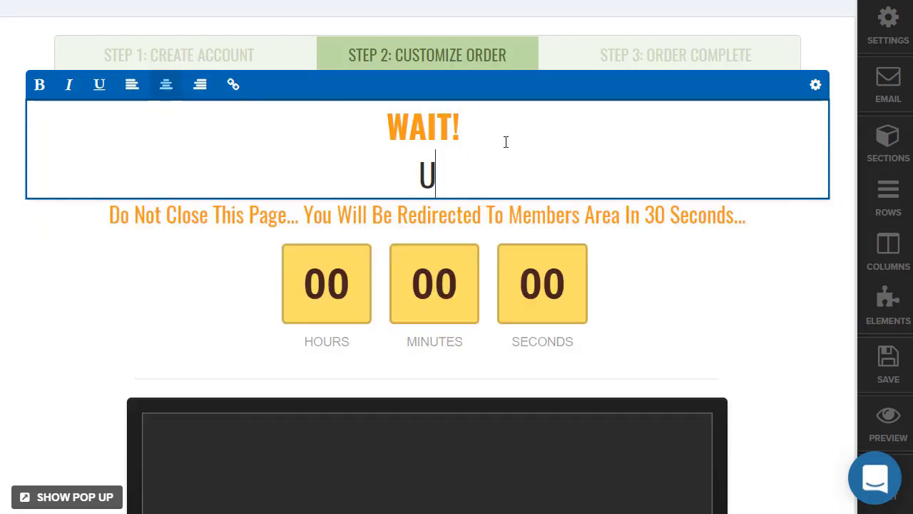
# - Delete the orange "WAIT!" line above the "U" in the headline
pyautogui.moveTo(504, 134); pyautogui.dragTo(342, 122)
pyautogui.press('BackSpace')
pyautogui.press('Delete')
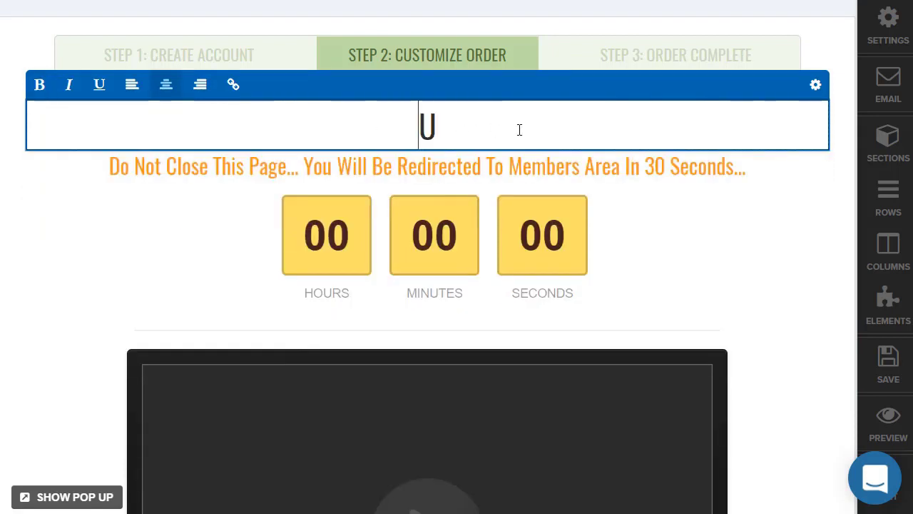
# - Set the font size of the "U" headline to 188 px and close its settings
pyautogui.click(481, 128)
pyautogui.doubleClick(459, 127)
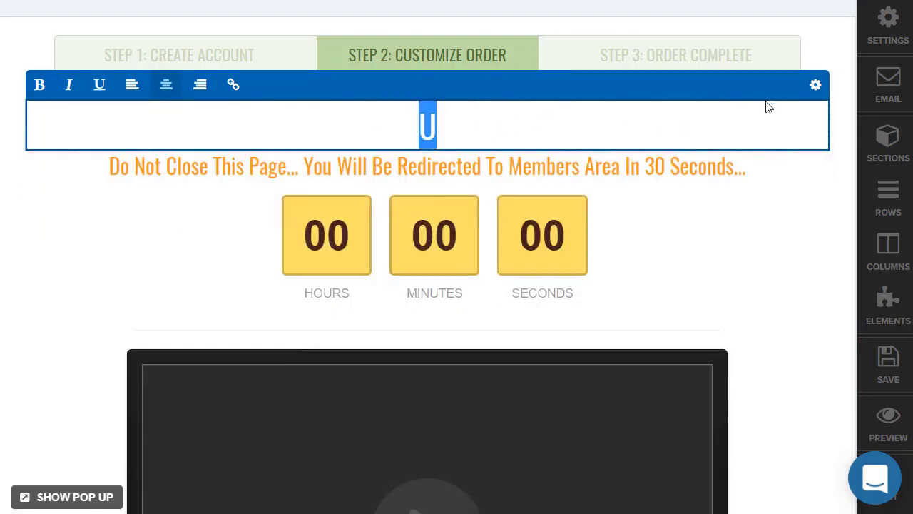
pyautogui.click(813, 87)
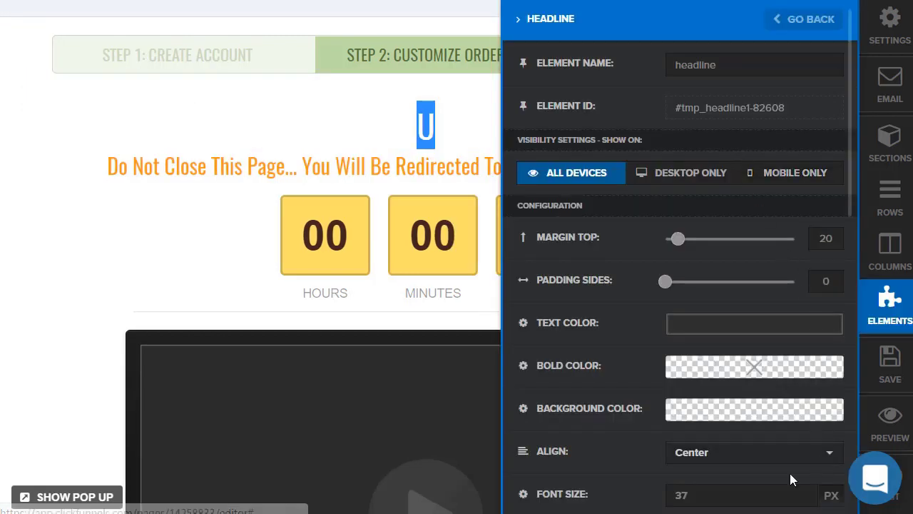
pyautogui.click(713, 495)
pyautogui.moveTo(685, 495); pyautogui.dragTo(659, 493)
pyautogui.write('77')
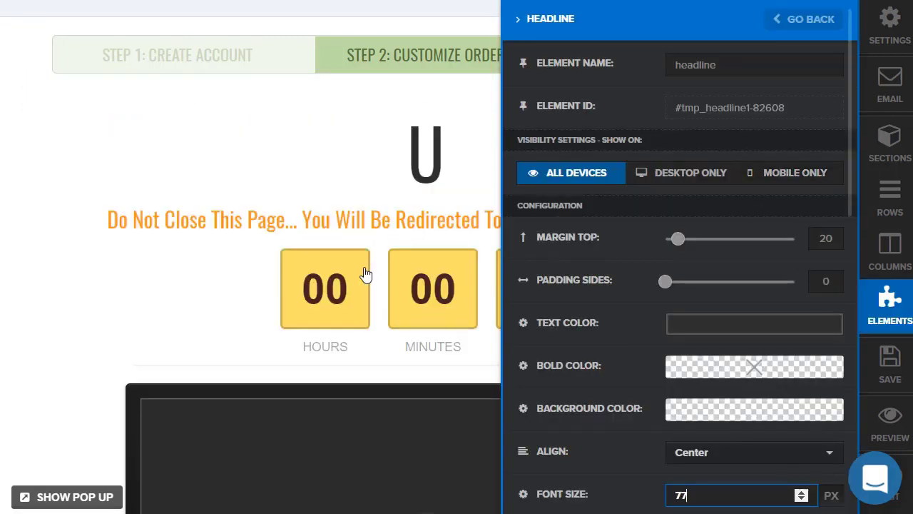
pyautogui.press('BackSpace')
pyautogui.press('BackSpace')
pyautogui.write('188')
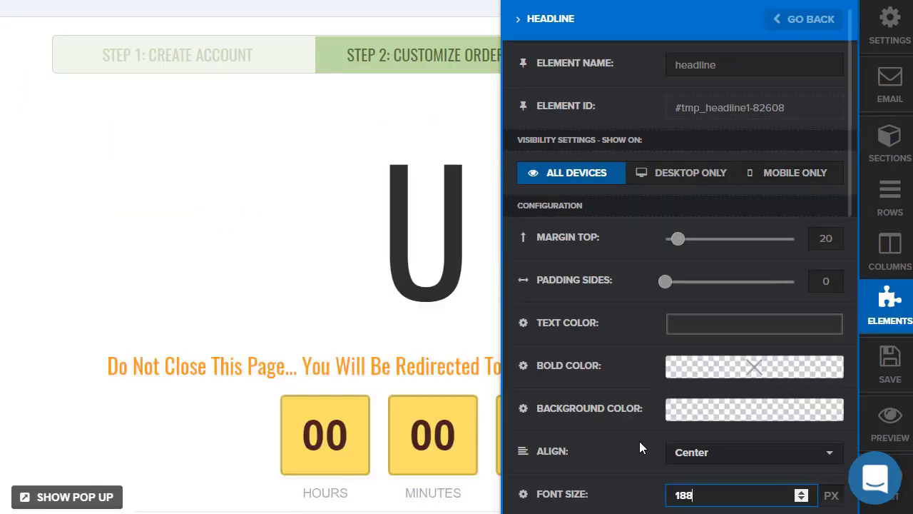
pyautogui.click(266, 293)
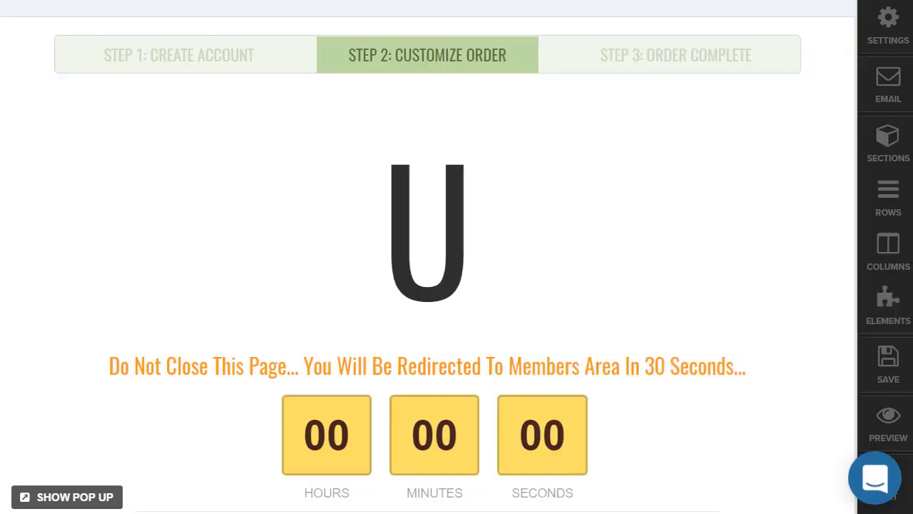